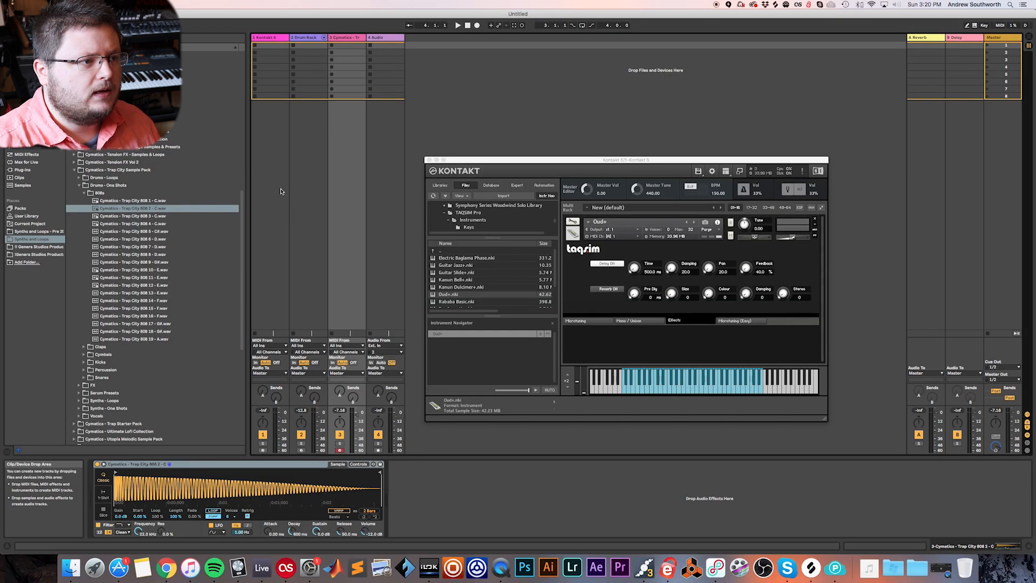
left_click(382, 175)
left_click(339, 174)
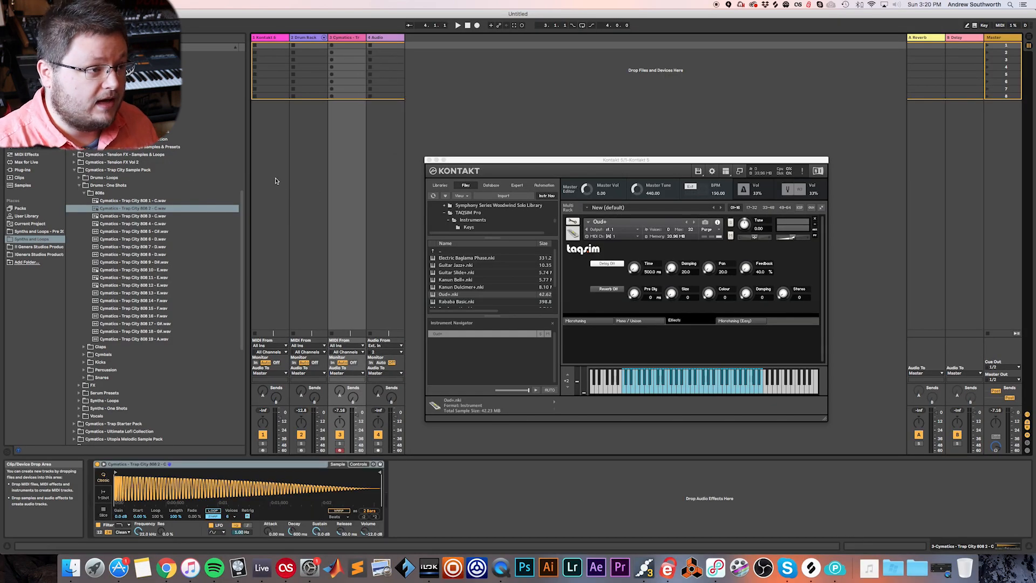
left_click(275, 180)
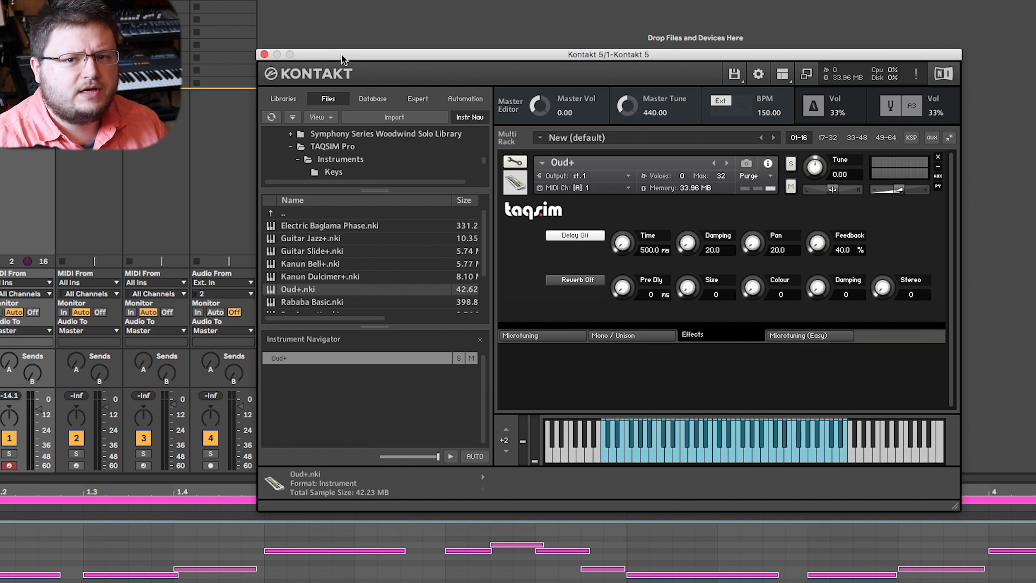
left_click_drag(372, 56, 327, 54)
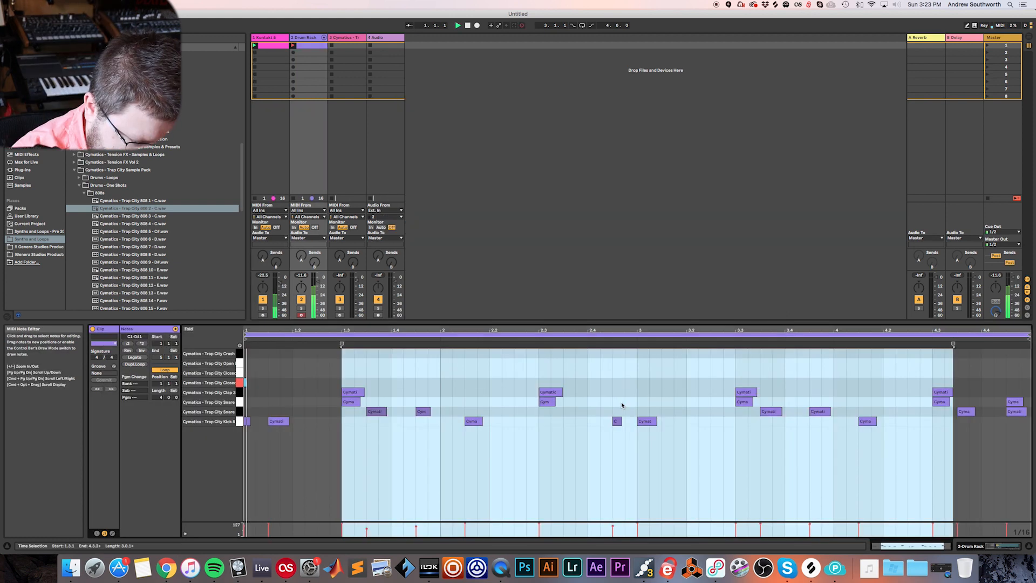
left_click(620, 401)
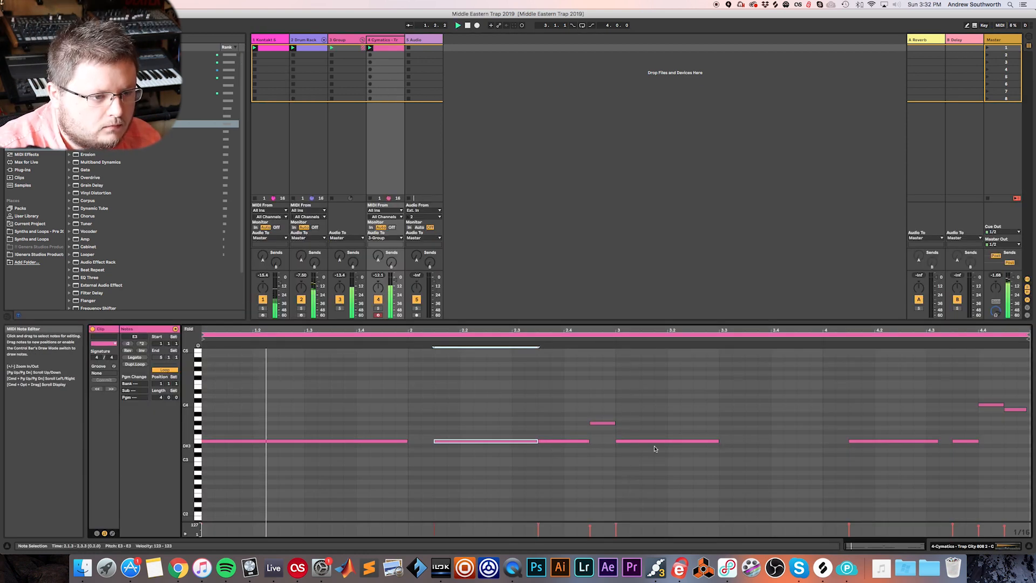
Step: Lengthen three E3 notes in the 808 bass clip so each reaches the start of the note that follows
left_click_drag(408, 442, 433, 441)
left_click_drag(718, 442, 849, 443)
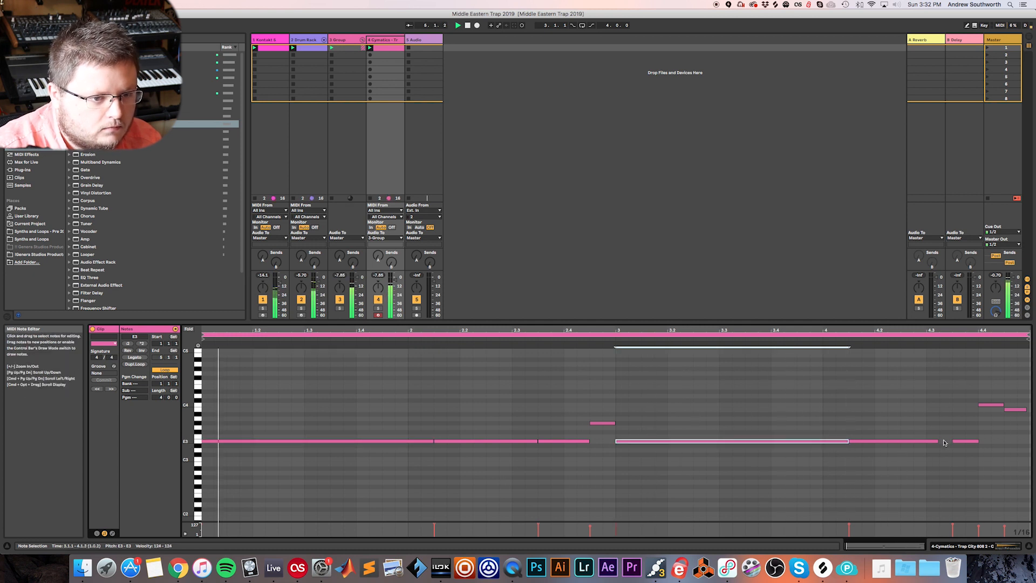
left_click_drag(937, 440, 952, 441)
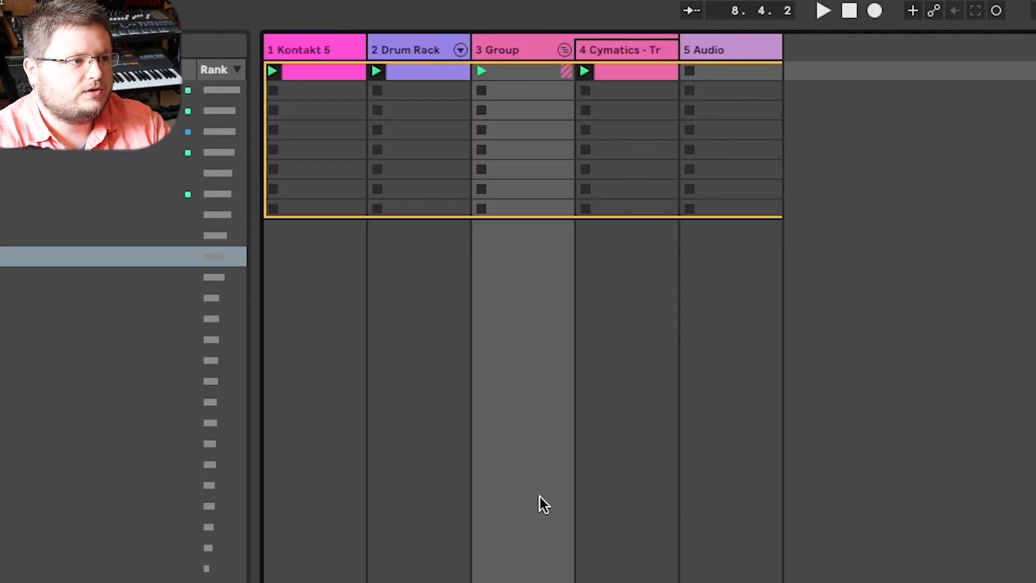
Step: Capture the playing clips into a new scene and duplicate the Kontakt 5 track
key("super+shift+i")
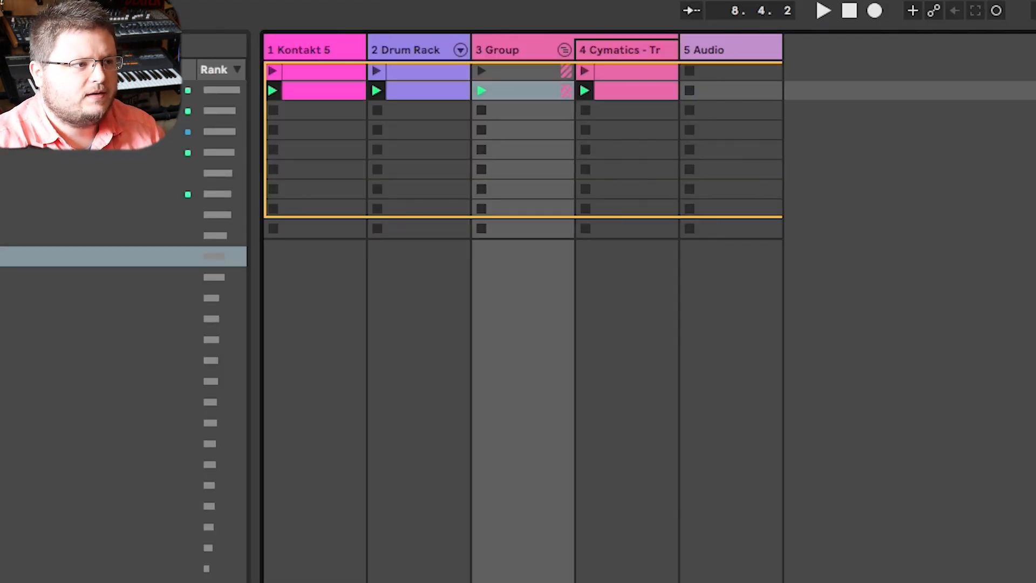
left_click(301, 51)
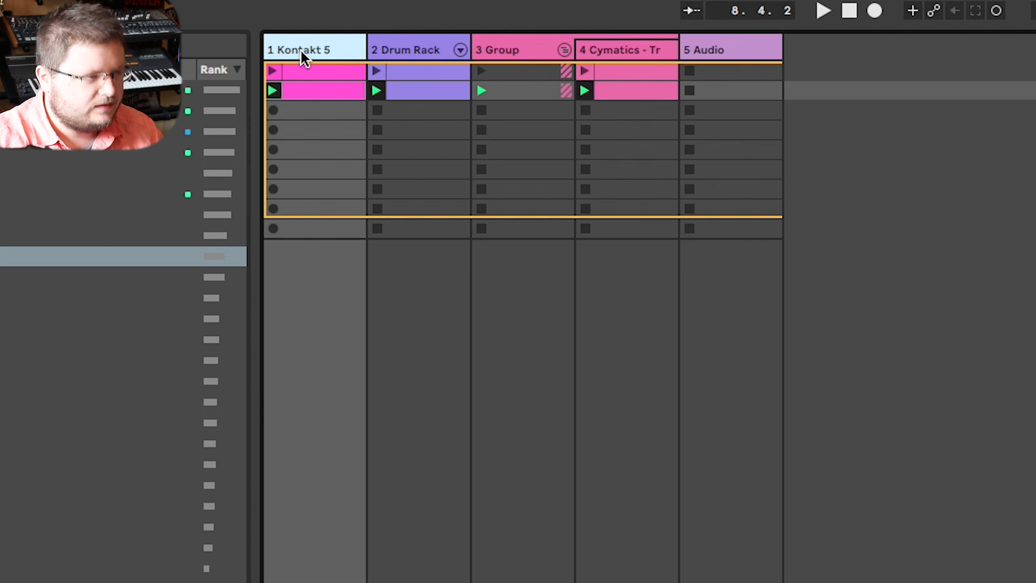
key("super+d")
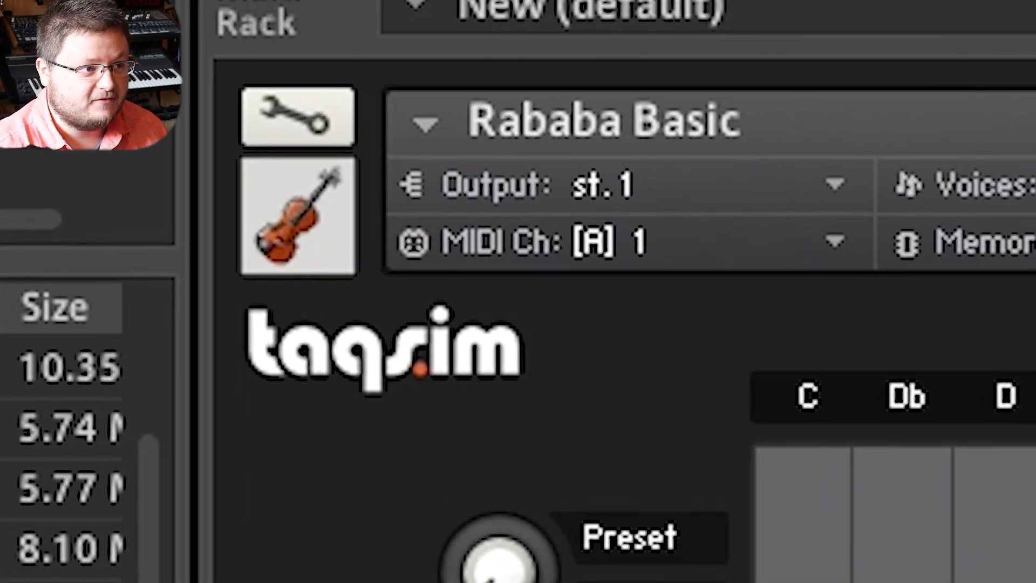
Step: Move the duplicated Kontakt 5 track into the group after the Cymatics track and open its device chain
left_click(488, 52)
left_click(326, 40)
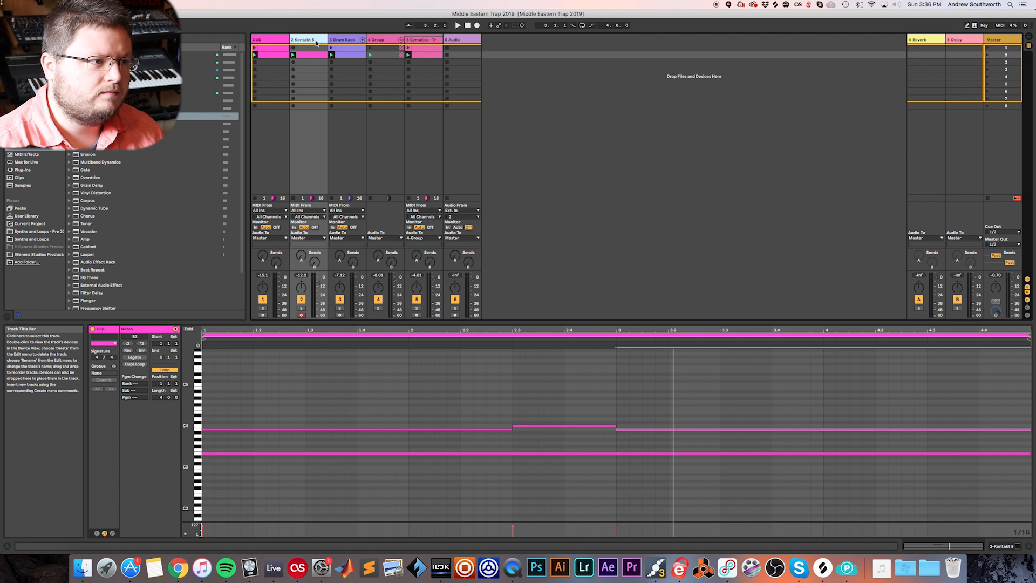
left_click_drag(314, 42, 439, 43)
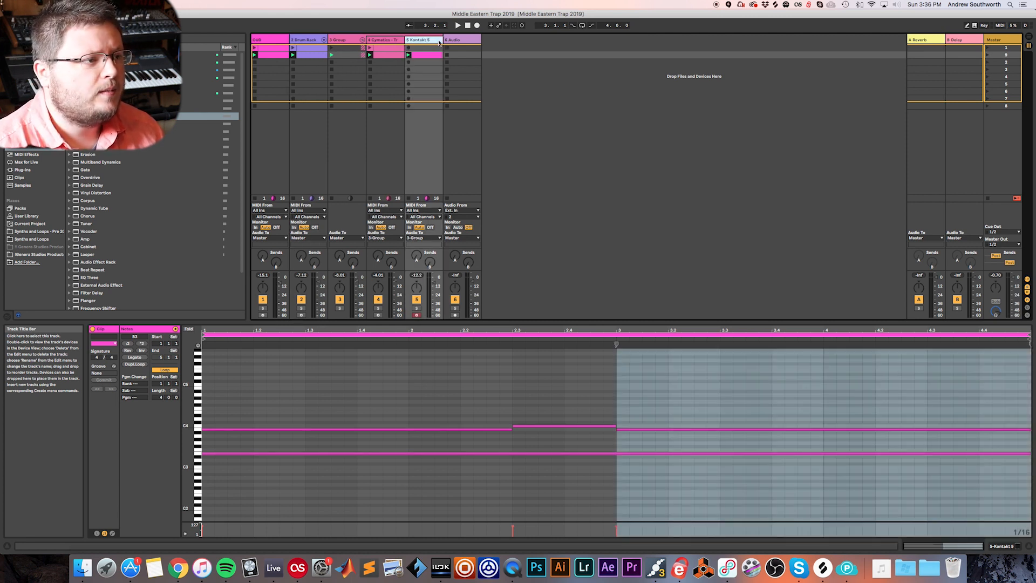
left_click(337, 40)
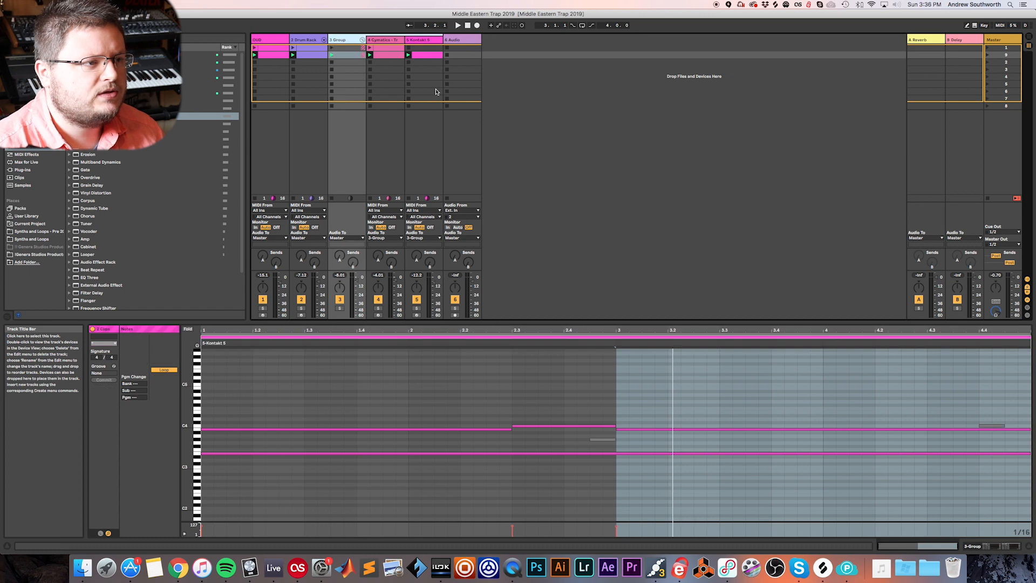
left_click(425, 41)
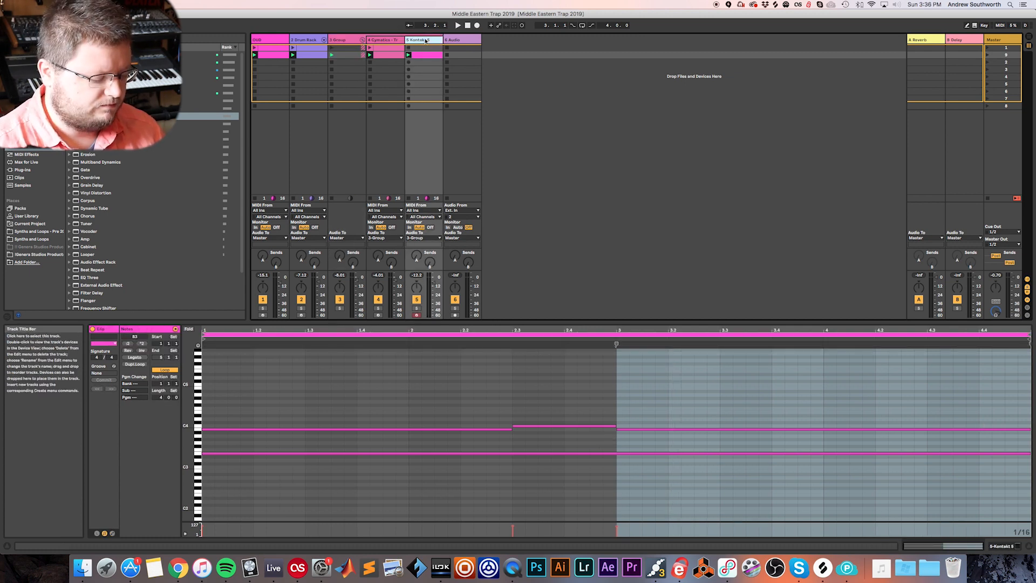
double_click(425, 41)
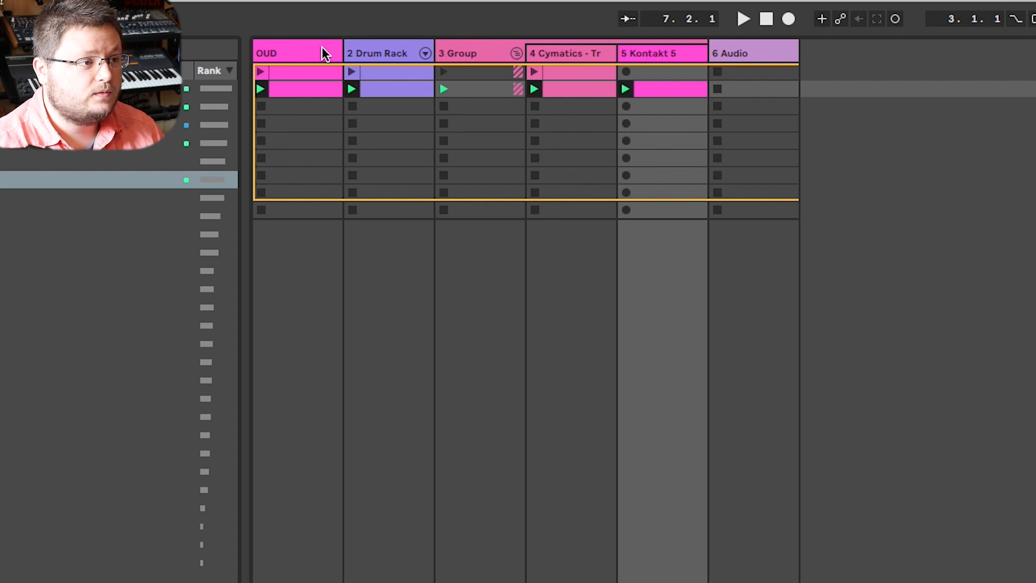
Step: Move the OUD track into the group ahead of the Cymatics track and play the first scene
left_click_drag(324, 51, 532, 58)
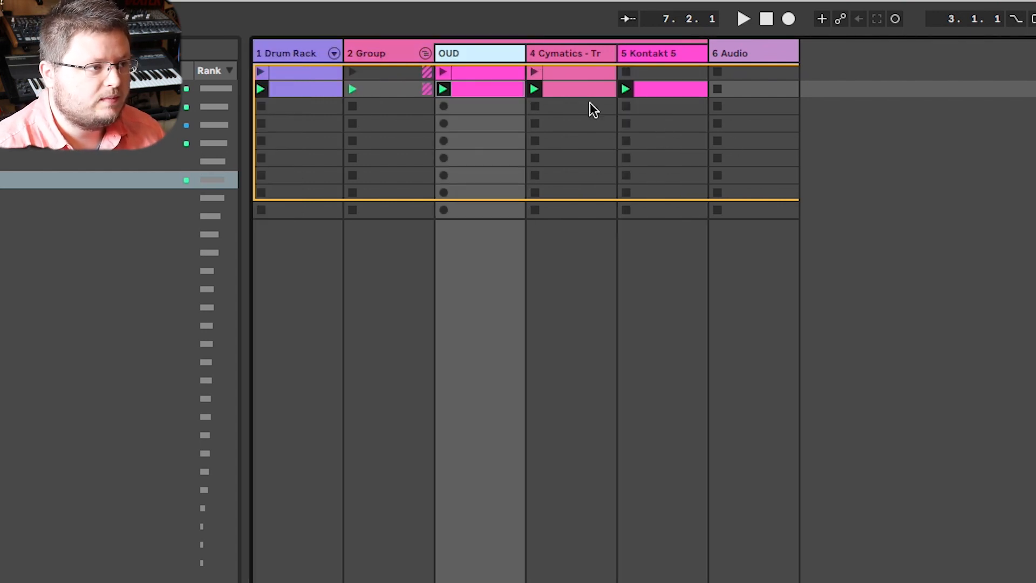
key("space")
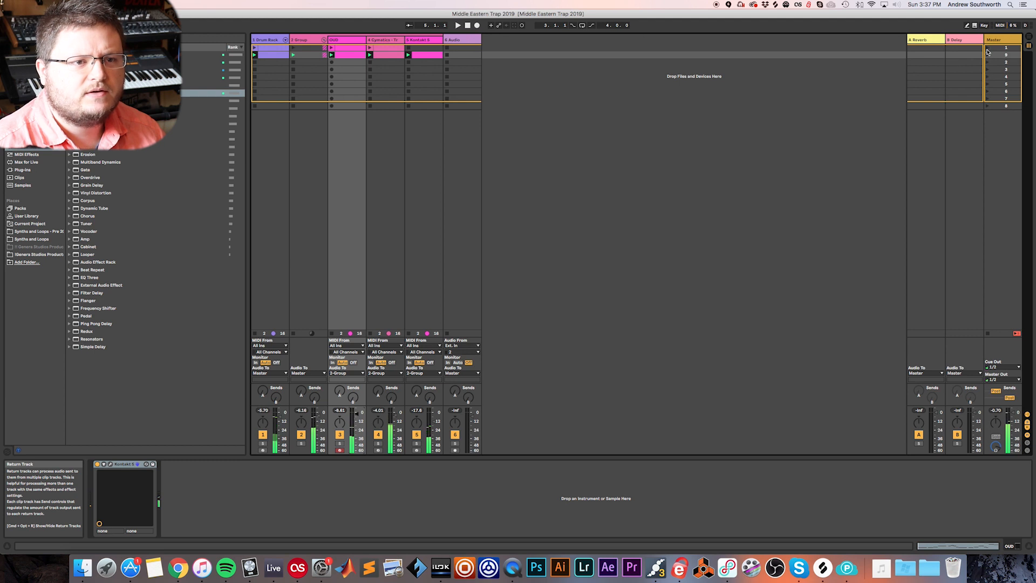
left_click(988, 48)
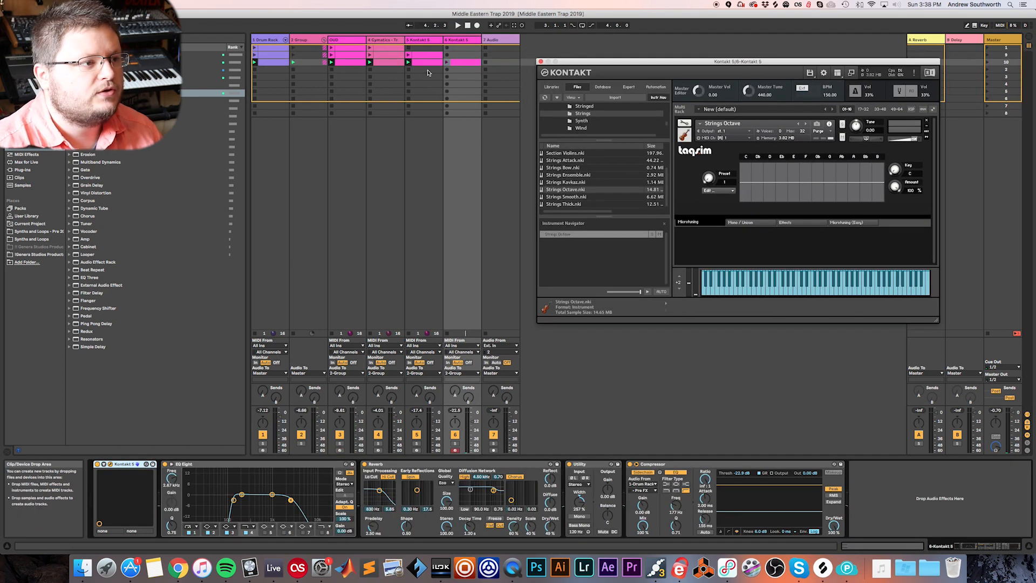
Step: Play back scene 10 with the added strings part and hide the Kontakt plug-in window
left_click(357, 65)
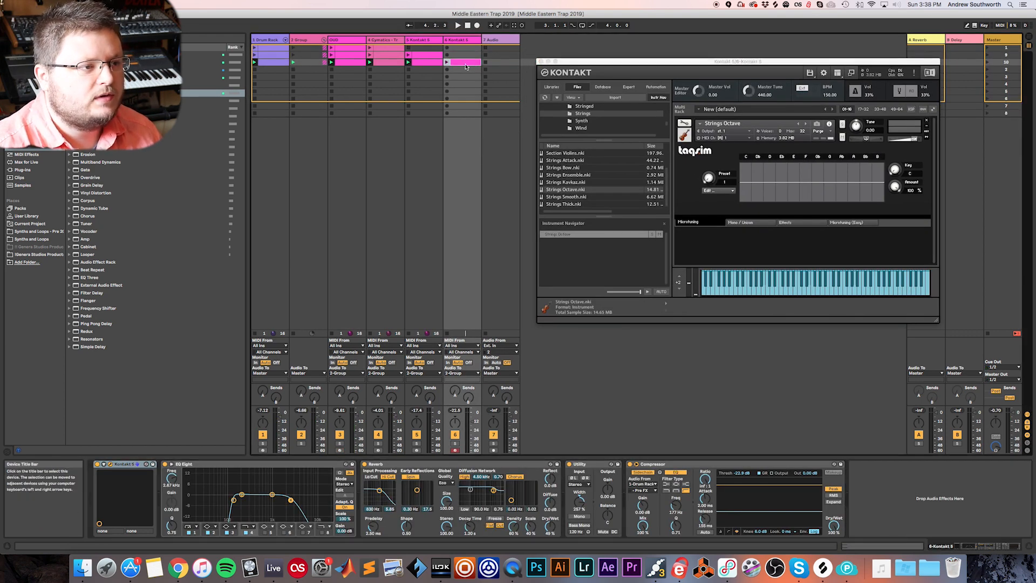
left_click(355, 65)
left_click(463, 64)
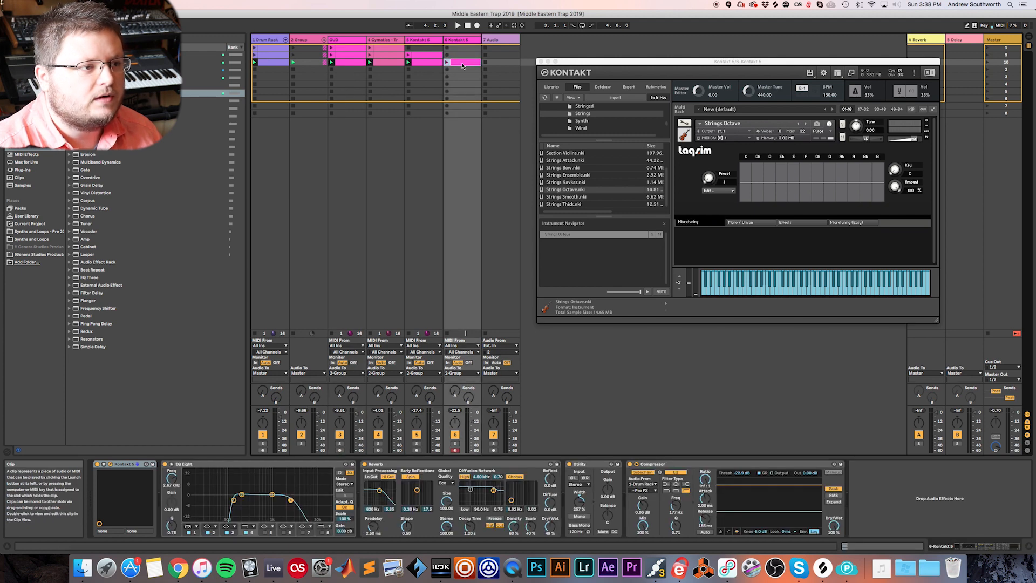
left_click(987, 62)
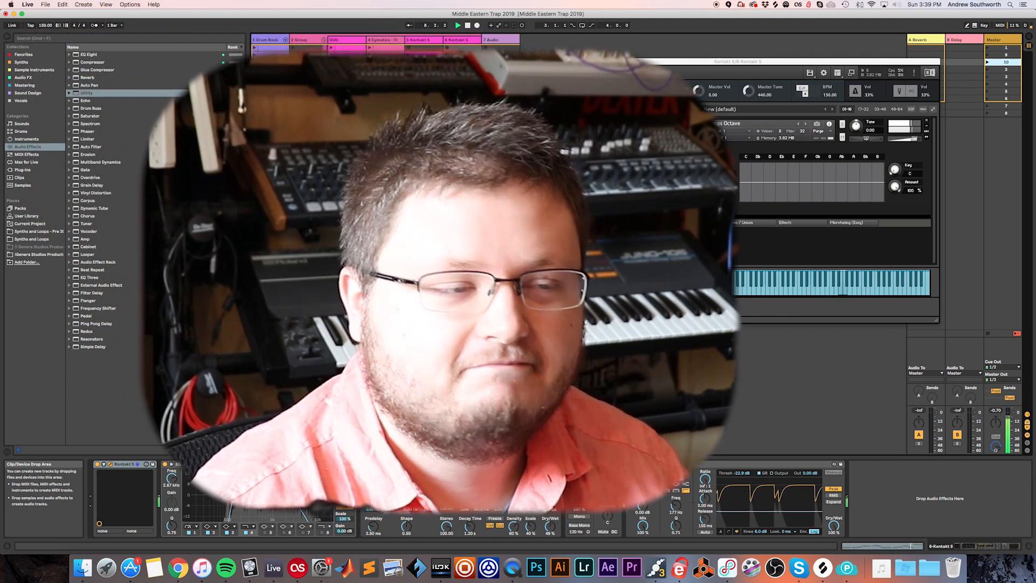
key("super+alt+p")
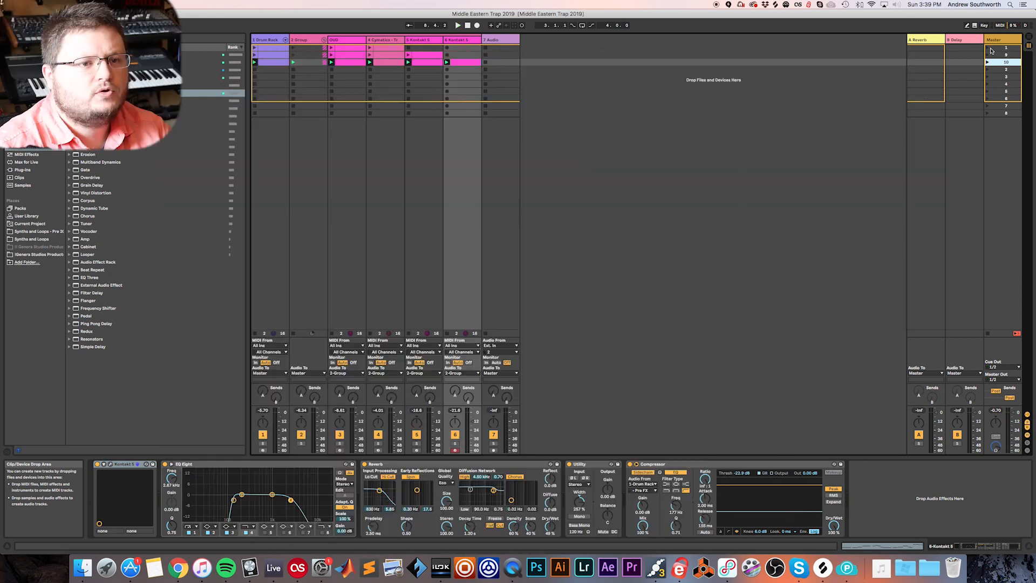
Step: Insert a new scene with the currently launched clips after scene 1 and move it below scene 10
left_click(1001, 49)
key("super+d")
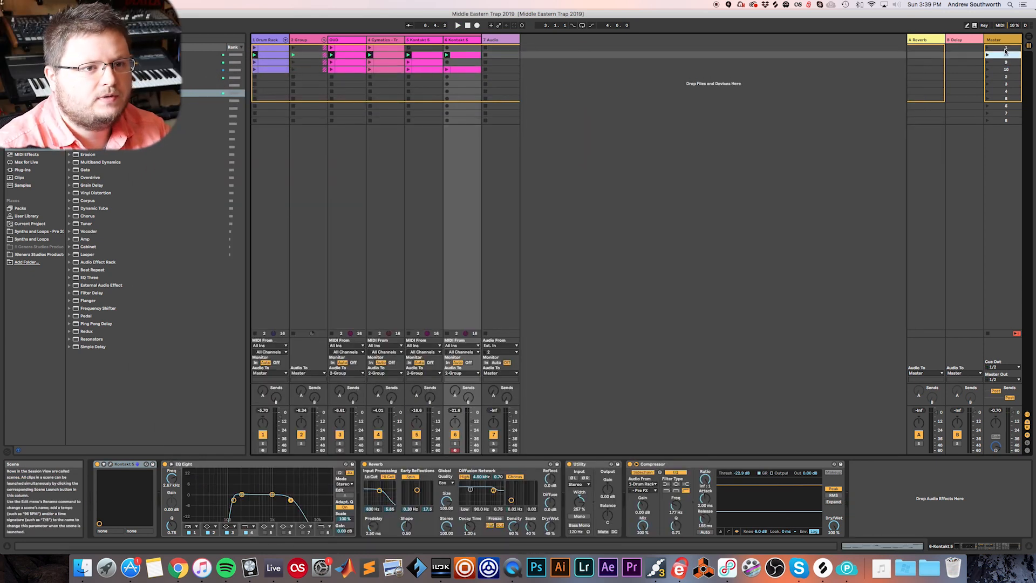
left_click_drag(1005, 56, 1007, 75)
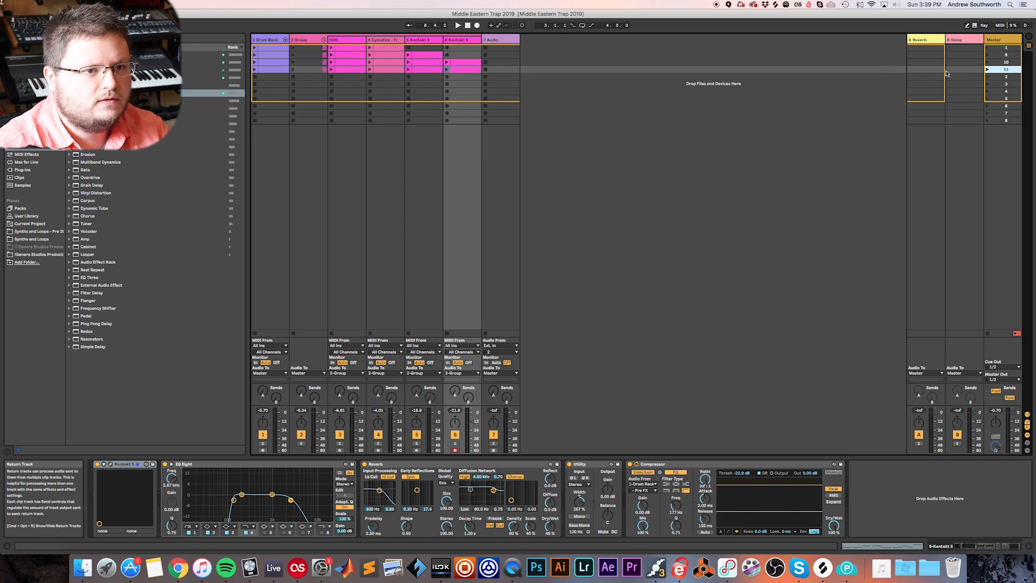
Step: Delete the Kontakt 5 and Cymatics 808 clips from scene 11, keeping the drum and oud clips
left_click(435, 70)
key("Delete")
left_click(386, 69)
key("Delete")
Step: Play back scene 10 and open the drum clip of scene 11 in the note editor
left_click(1006, 62)
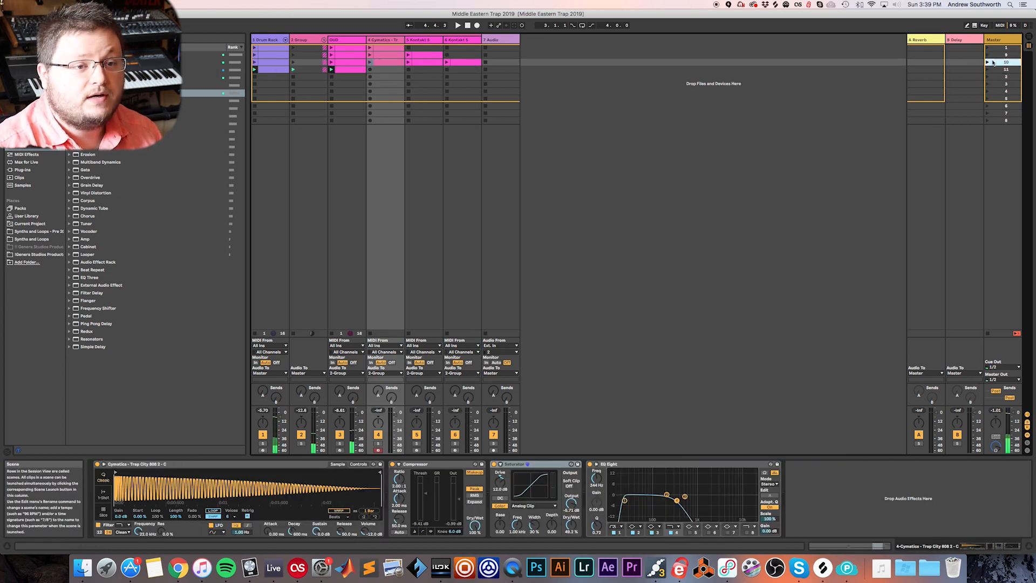
left_click(987, 64)
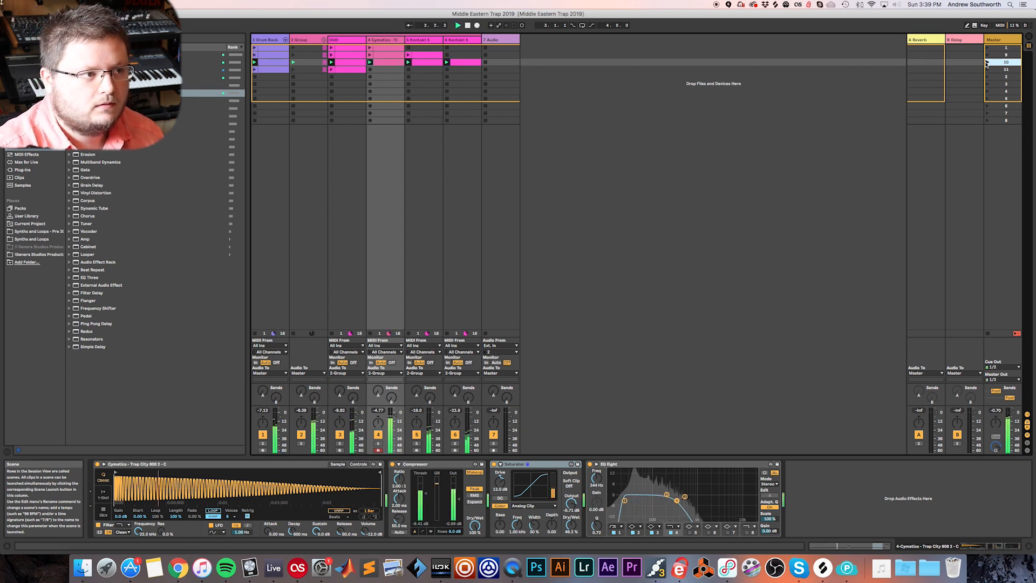
double_click(275, 71)
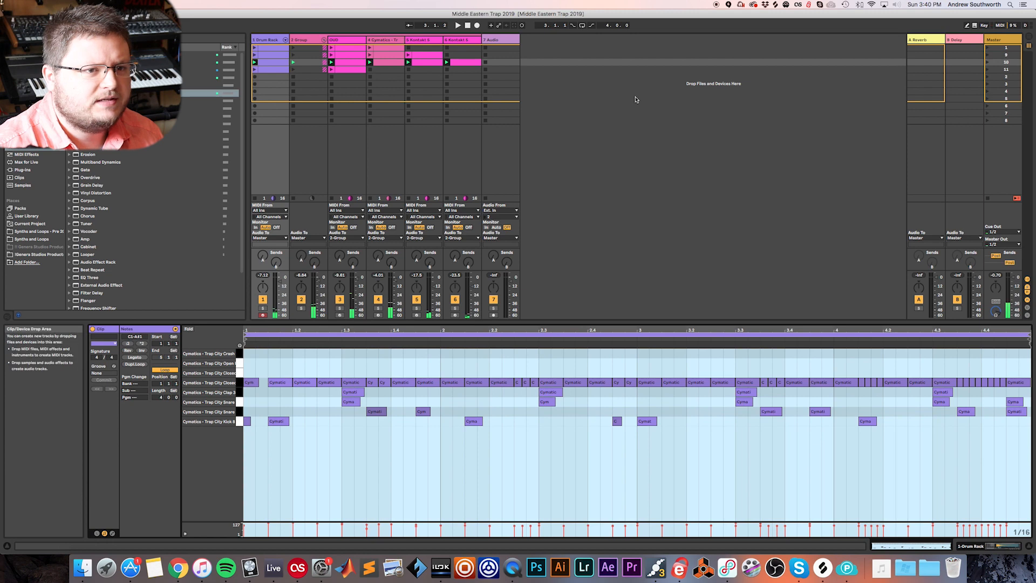
left_click(989, 65)
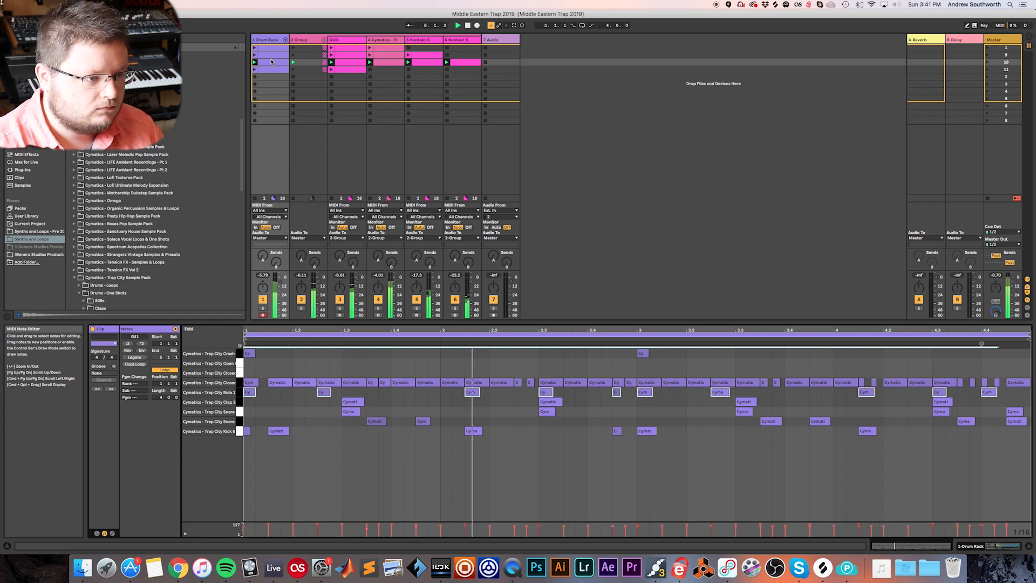
Step: In the Drum Rack, lower the ride chain's volume to -4.3 dB, pan the ride left and pan the crash right
key("shift+Tab")
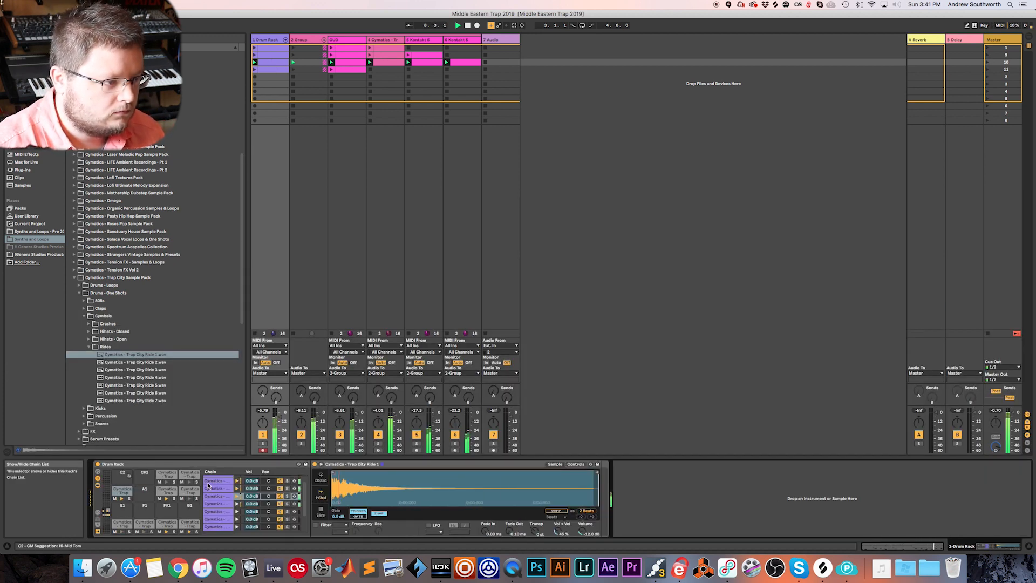
left_click_drag(252, 496, 269, 502)
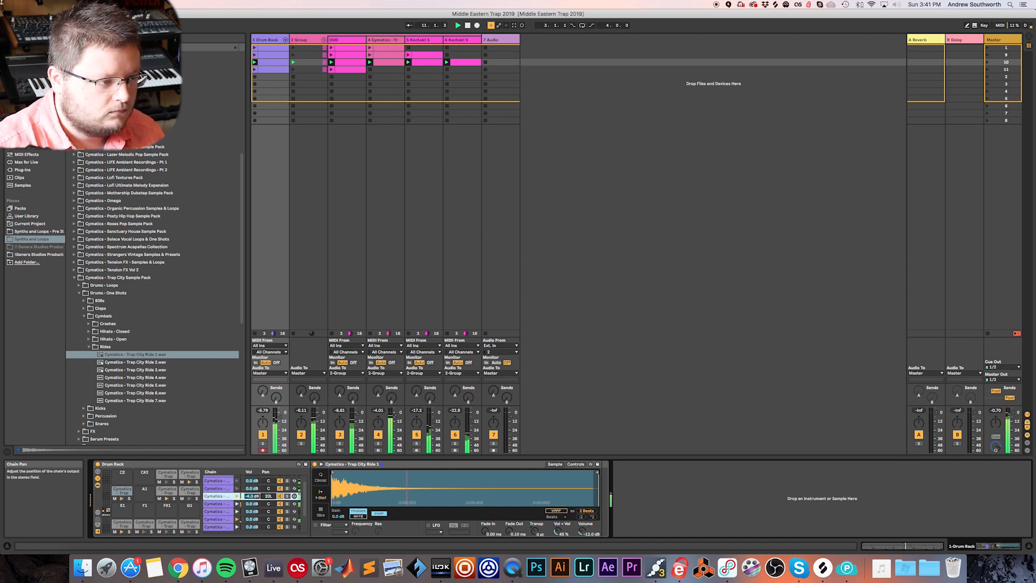
left_click(270, 518)
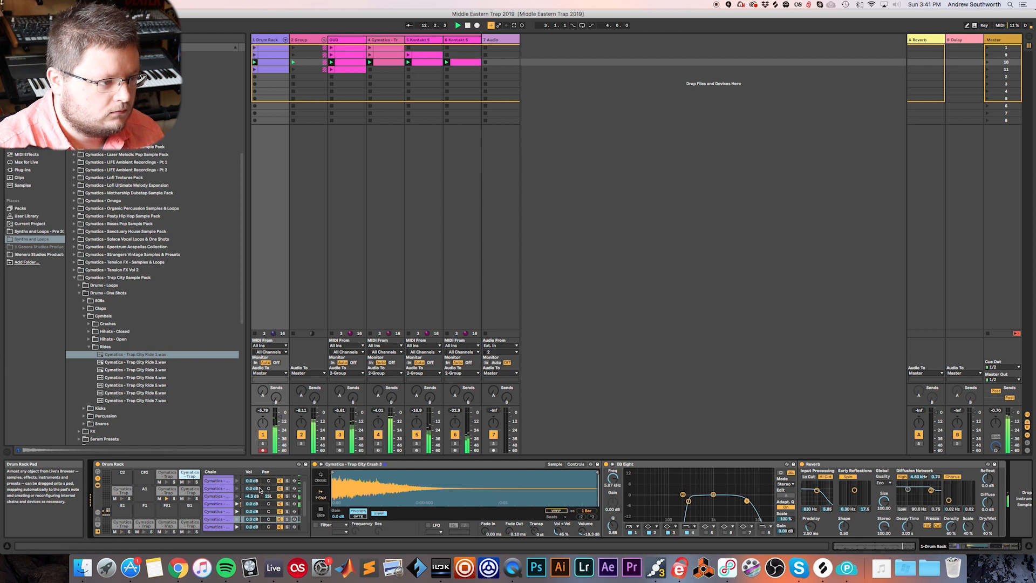
left_click_drag(269, 518, 270, 513)
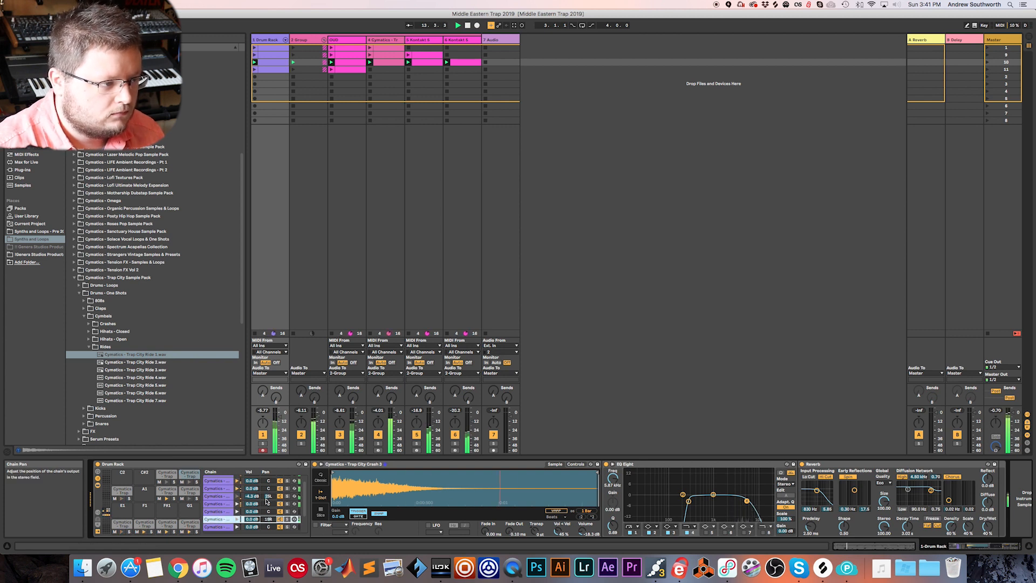
left_click(268, 498)
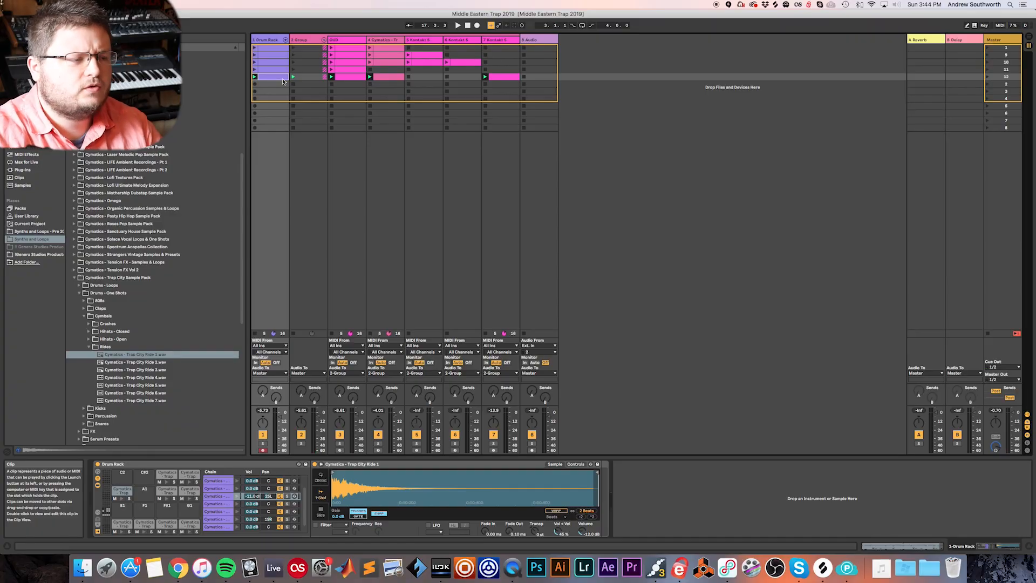
Step: Open the drum clip of scene 12 in the note editor and start recording into it
double_click(279, 81)
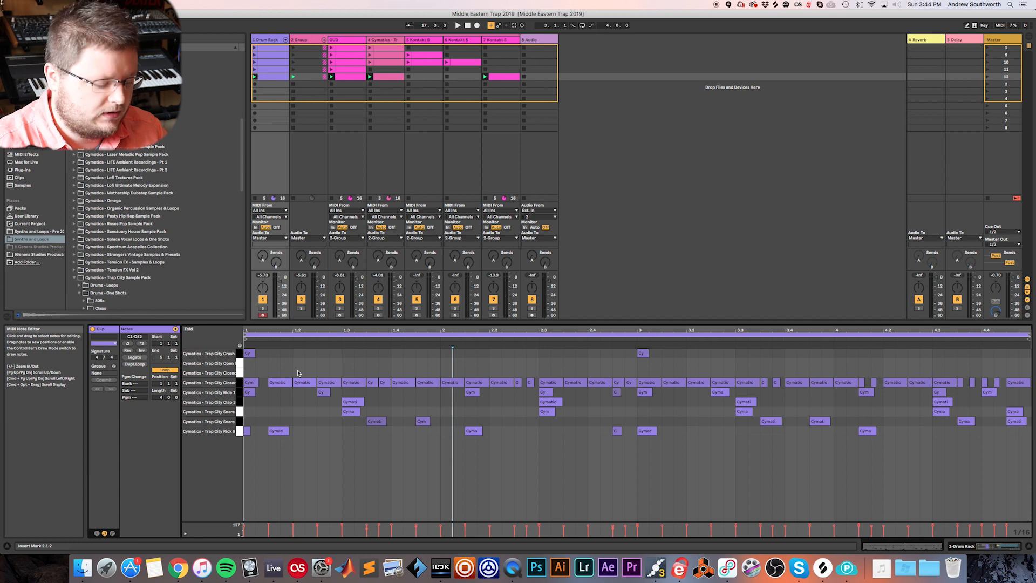
key("F9")
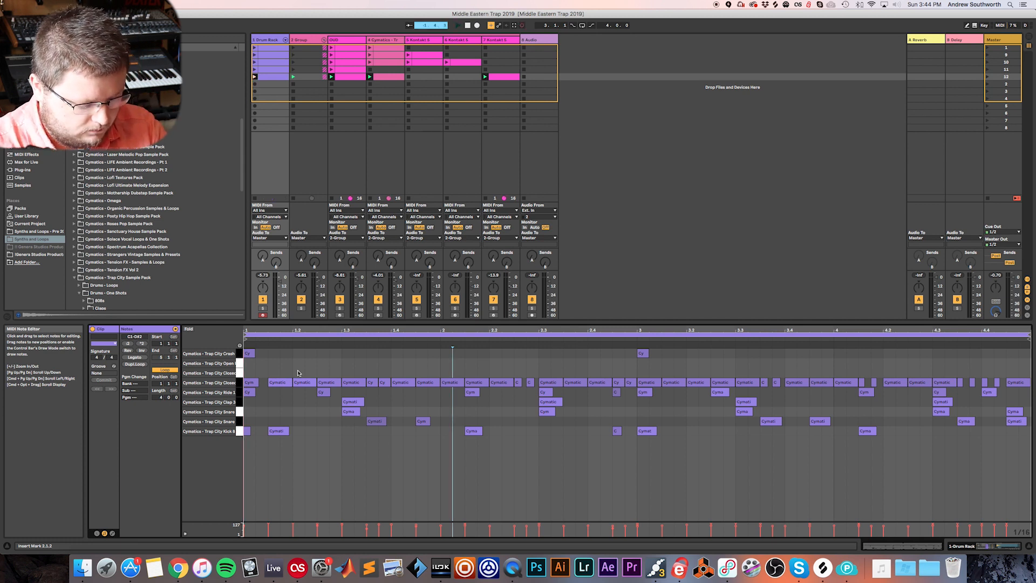